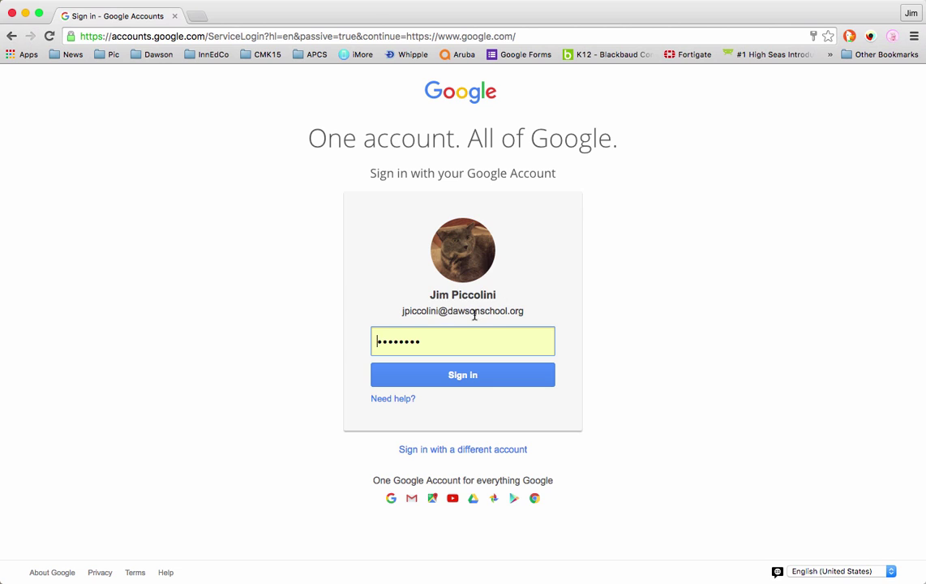
Step: Sign in to the Google account with the already filled-in password and look over the available Google apps
click(436, 375)
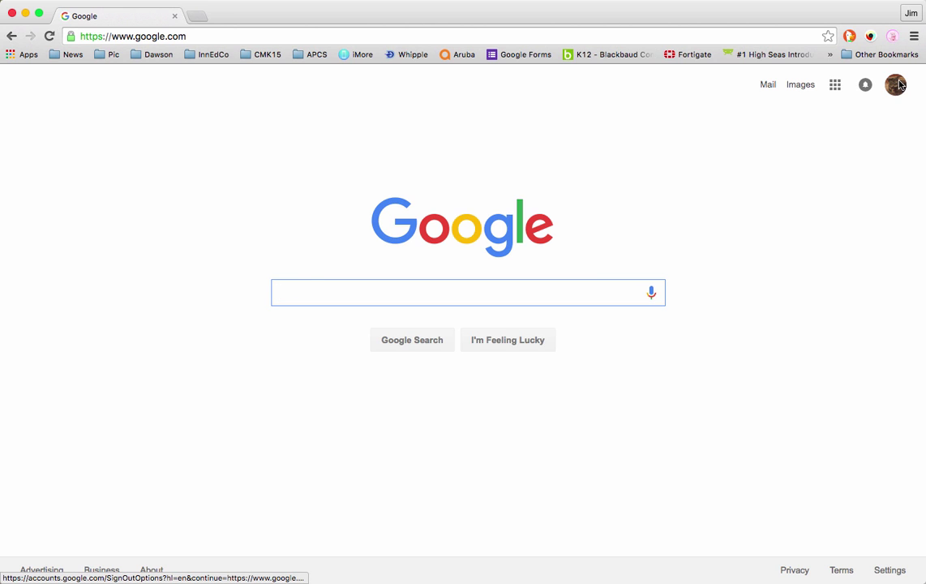
click(835, 86)
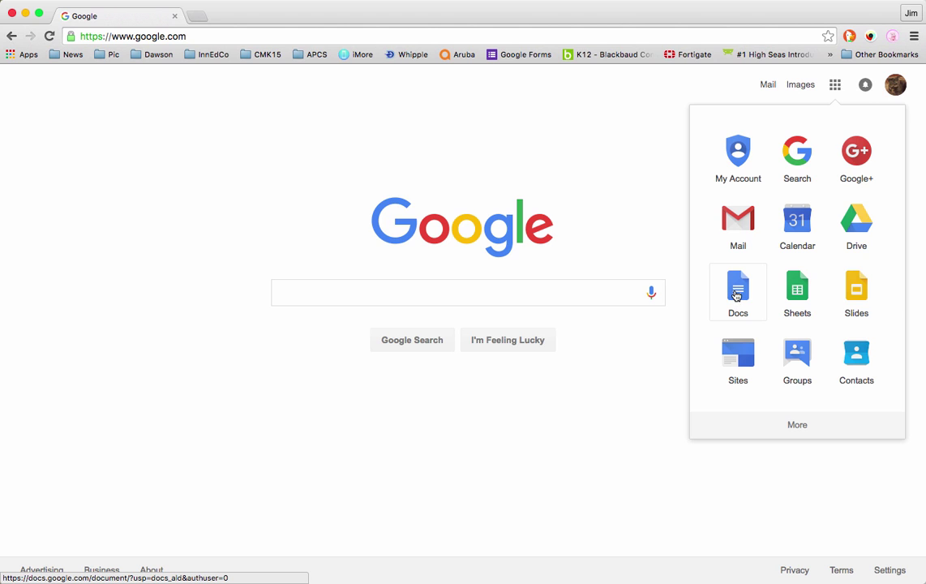
click(644, 201)
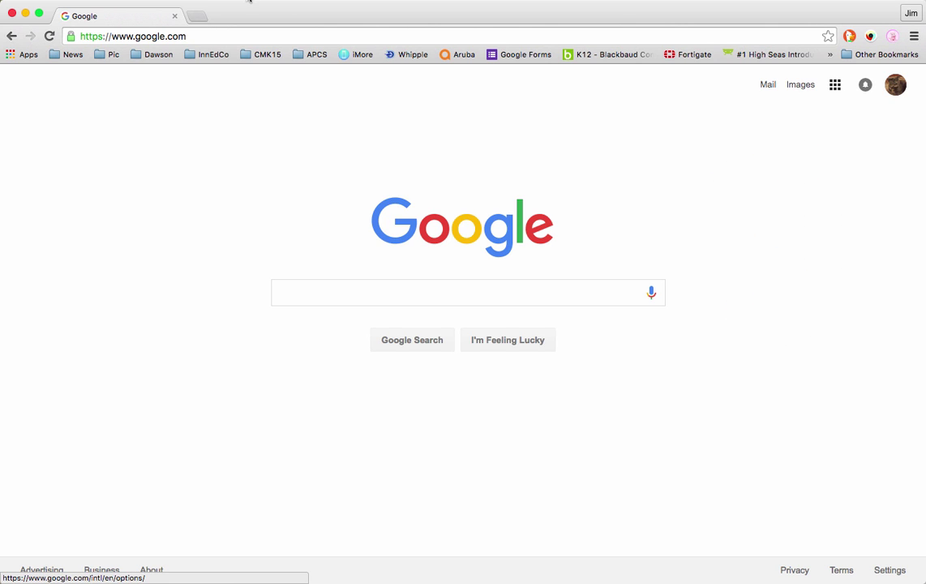
Step: Go to Google Drive, browse the files in My Drive and view the kinds of items that can be created
click(204, 38)
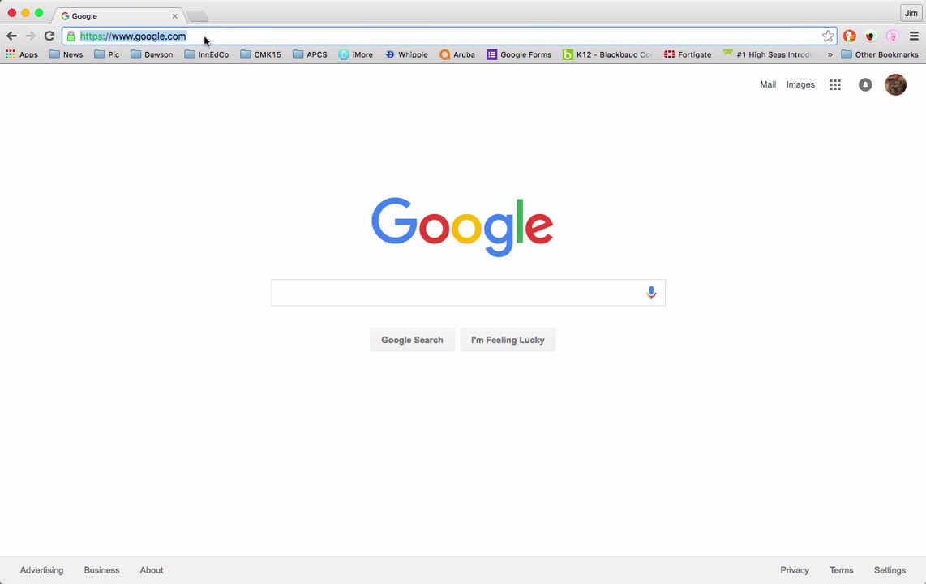
text(drive)
key(Return)
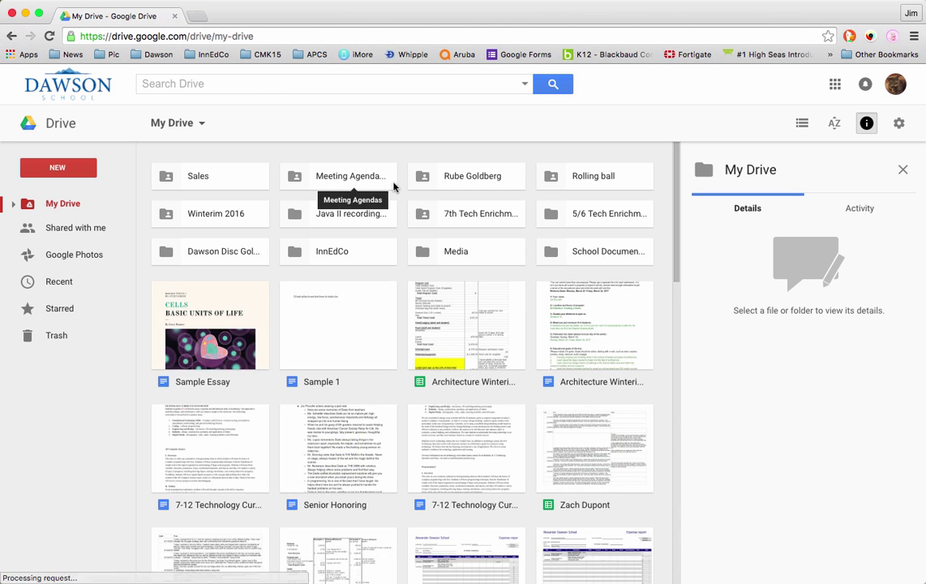
scroll(393, 186, down, 1)
scroll(393, 186, down, 3)
scroll(393, 187, up, 4)
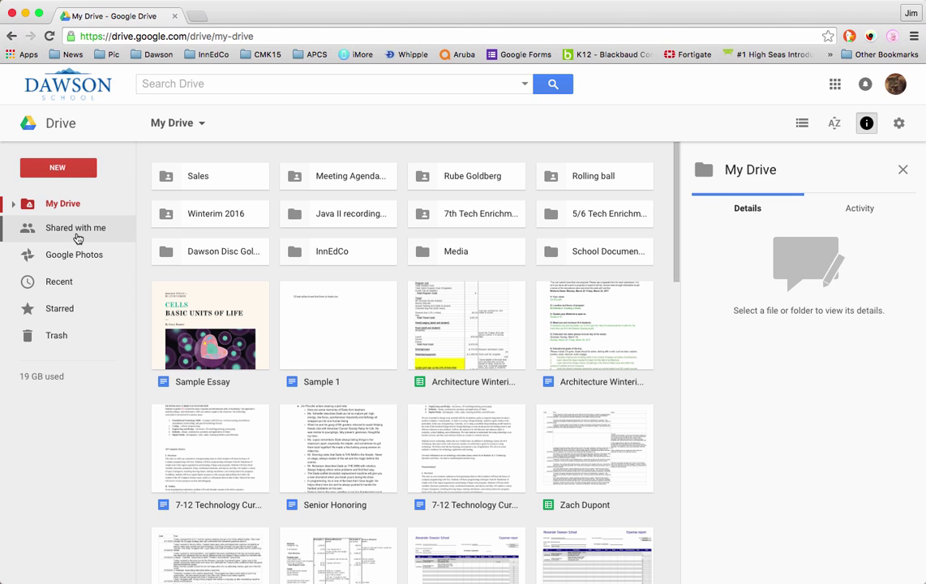
click(60, 172)
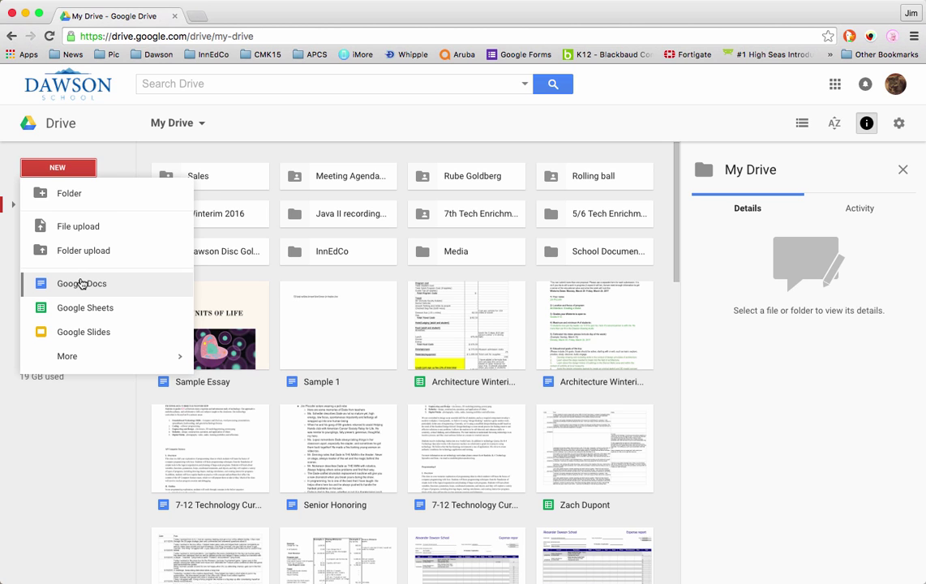
Step: Go to the Google Docs home page at docs.google.com
click(262, 37)
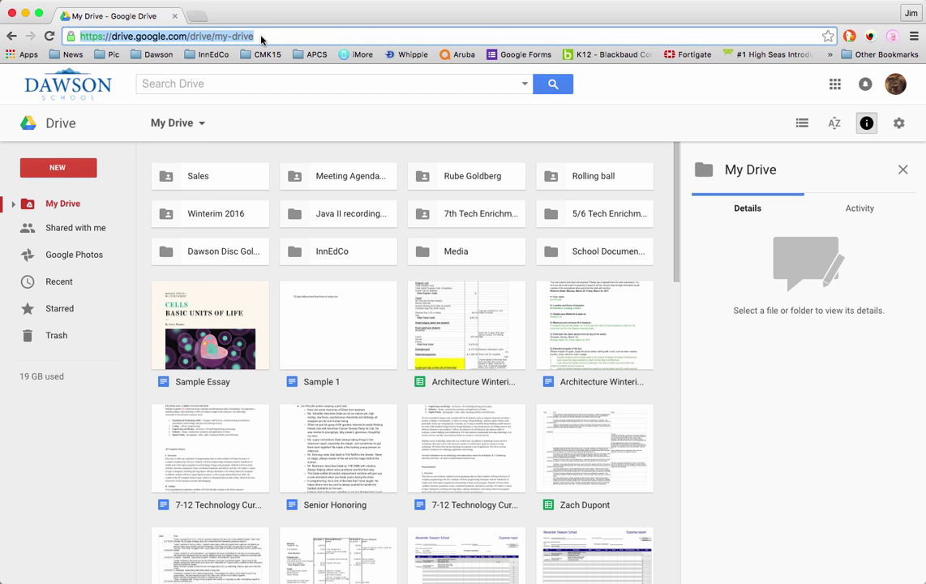
text(docs.google.com)
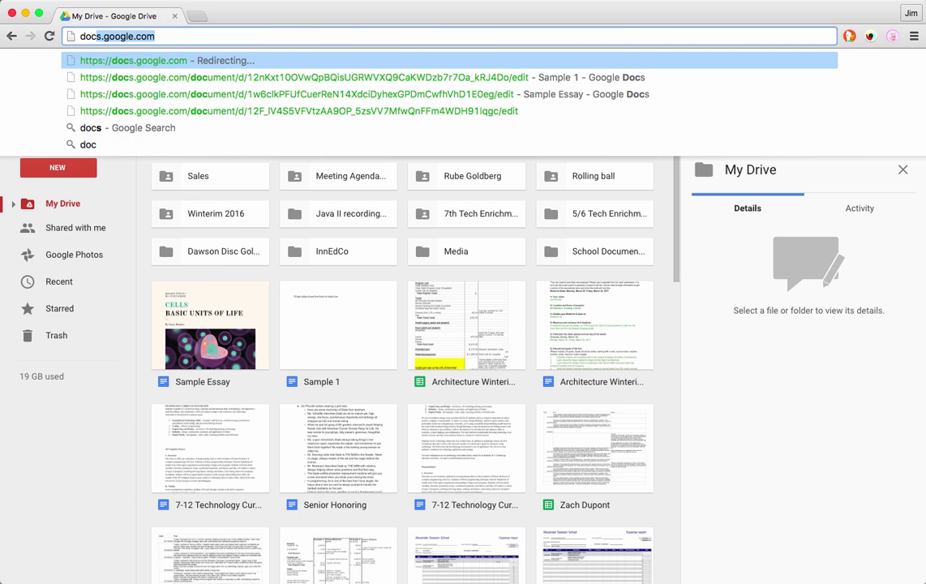
key(Return)
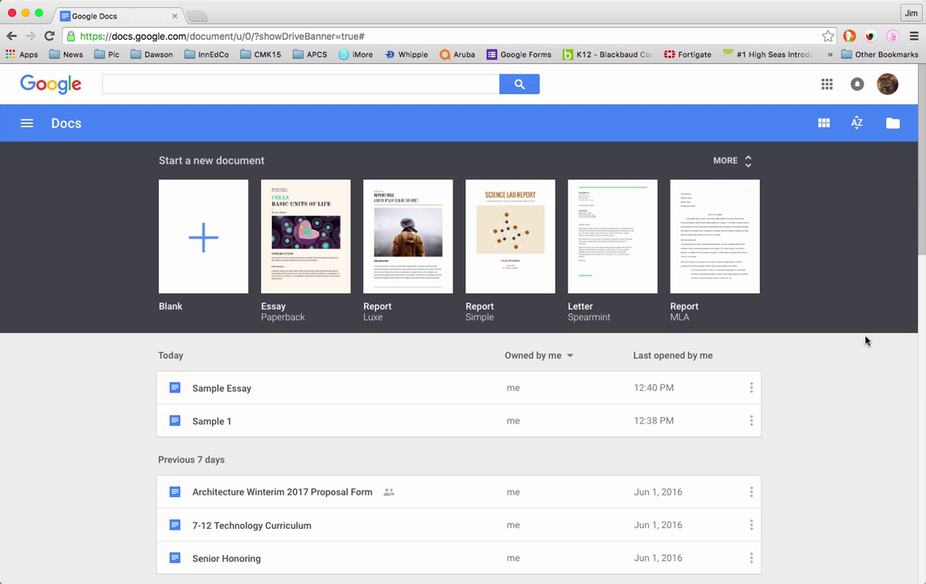
Step: Look through the recent documents and filter the list to those owned by anyone
scroll(853, 370, down, 3)
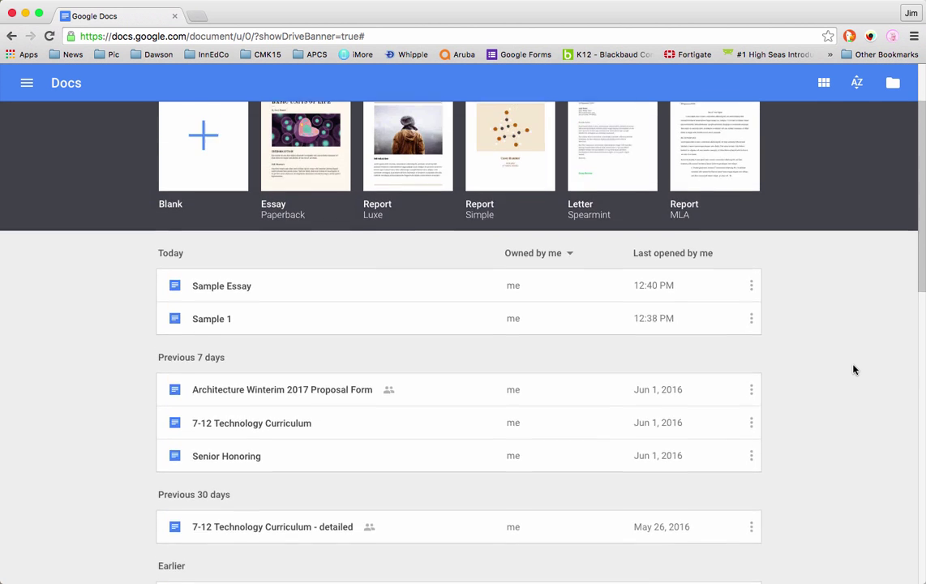
scroll(853, 370, up, 3)
scroll(853, 370, down, 4)
scroll(853, 370, up, 1)
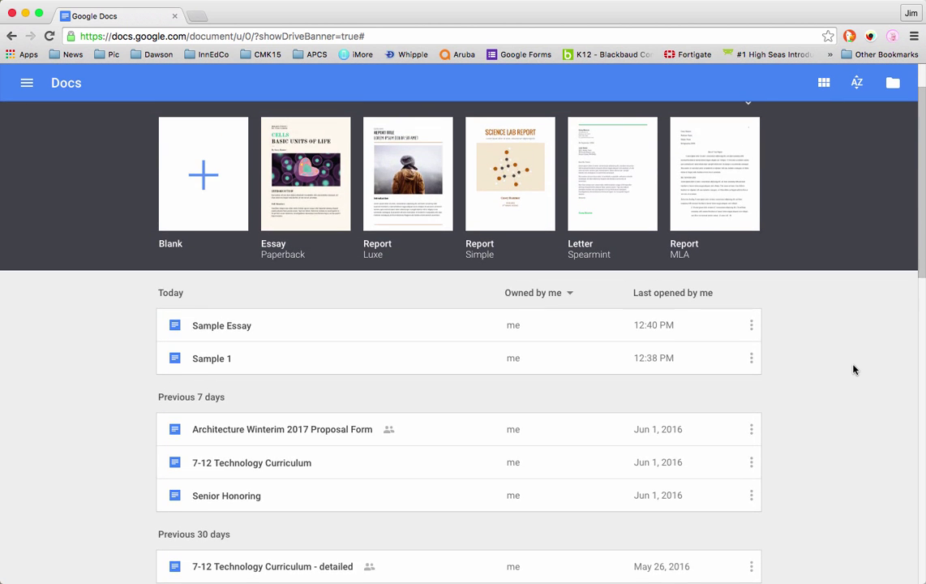
click(571, 294)
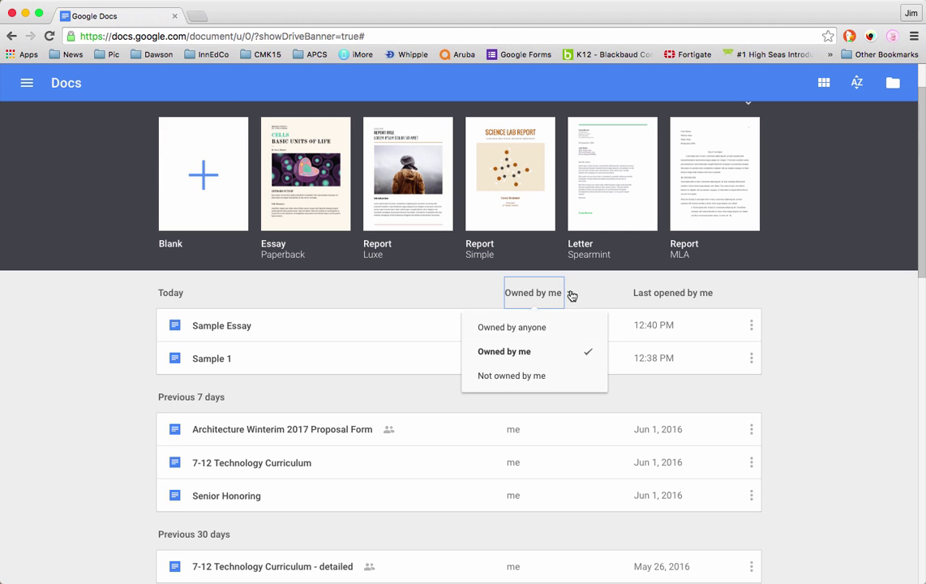
click(522, 328)
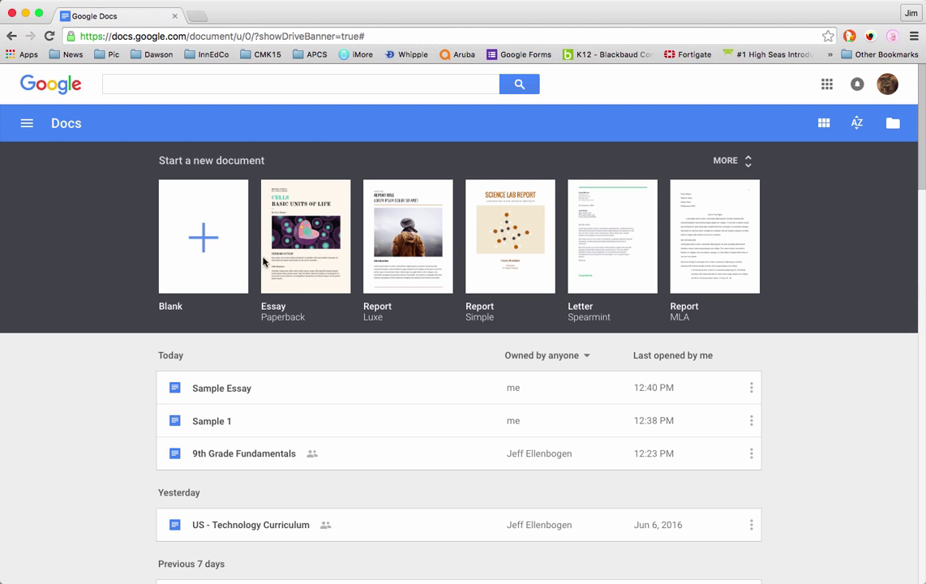
Step: Expand the full template gallery and create a document from the Simple Report template in the Education group
click(746, 160)
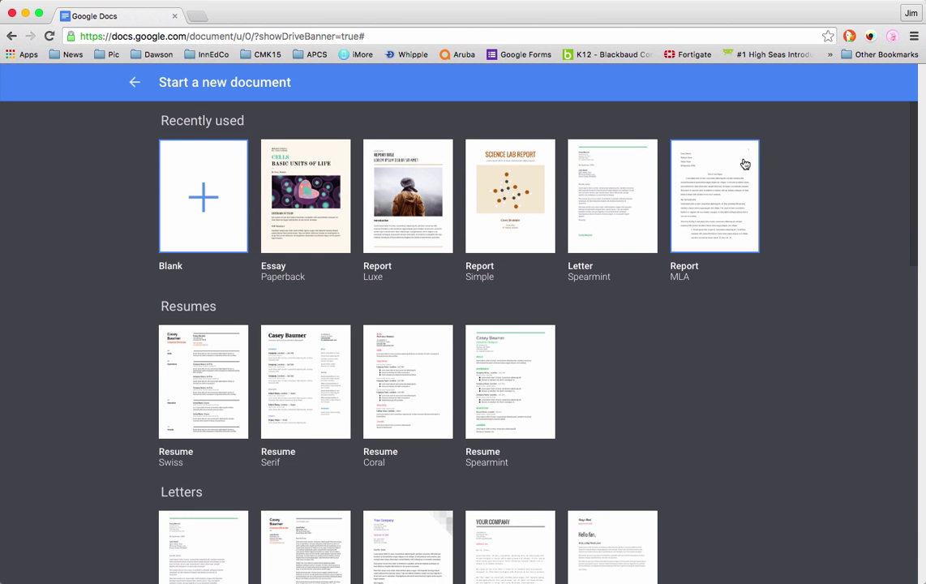
scroll(746, 337, down, 5)
scroll(748, 339, down, 4)
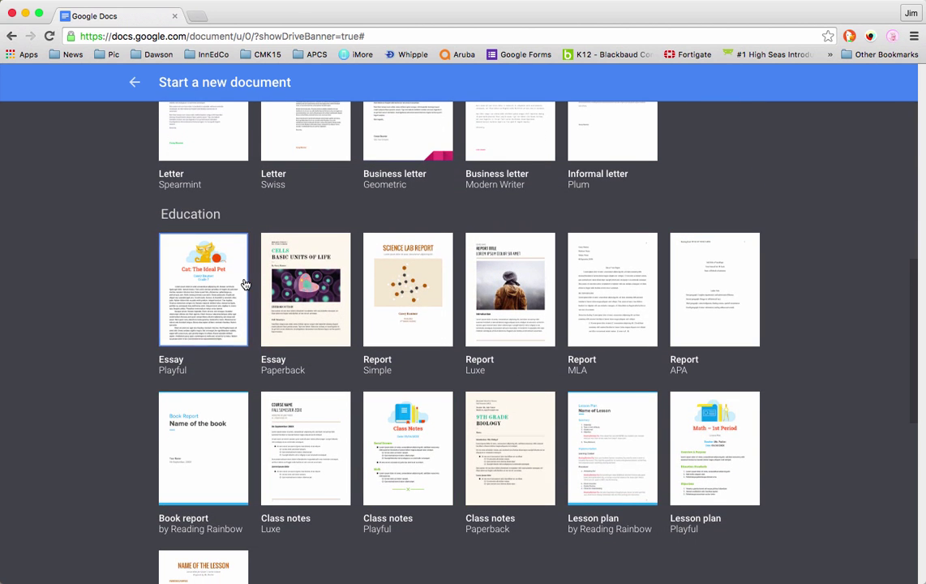
click(408, 265)
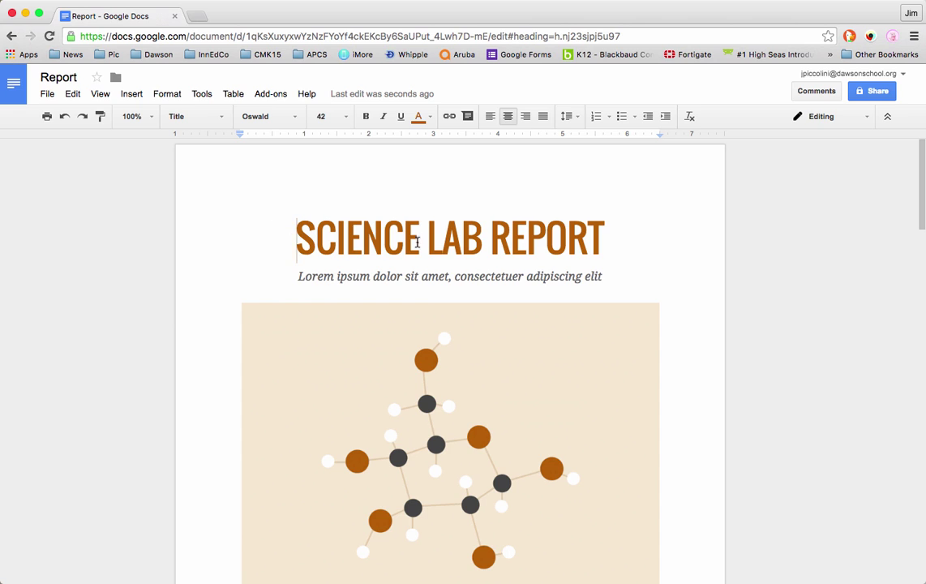
Step: Replace "SCIENCE LAB" in the report's title with "DOGS" in capitals so it reads "DOGS REPORT"
drag(296, 236, 482, 231)
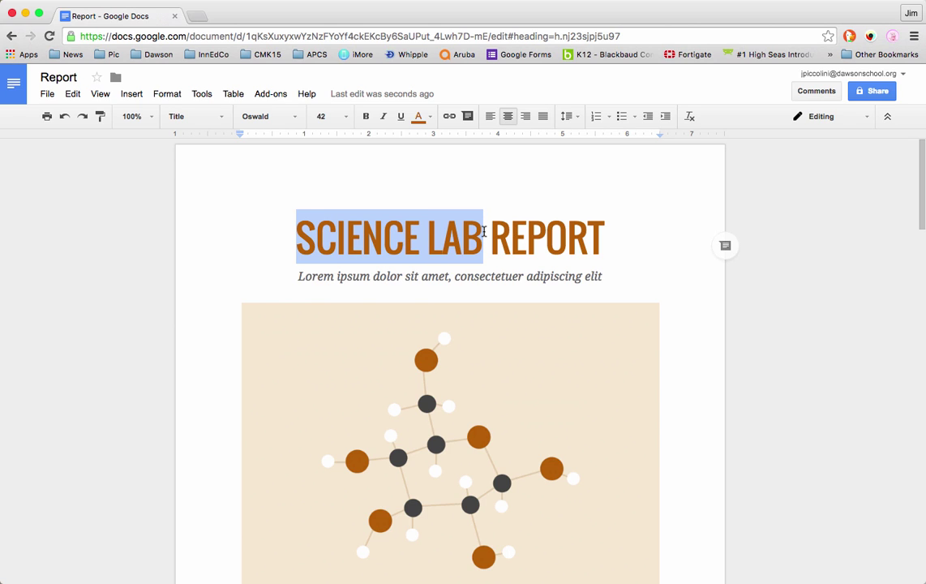
text(Dogs)
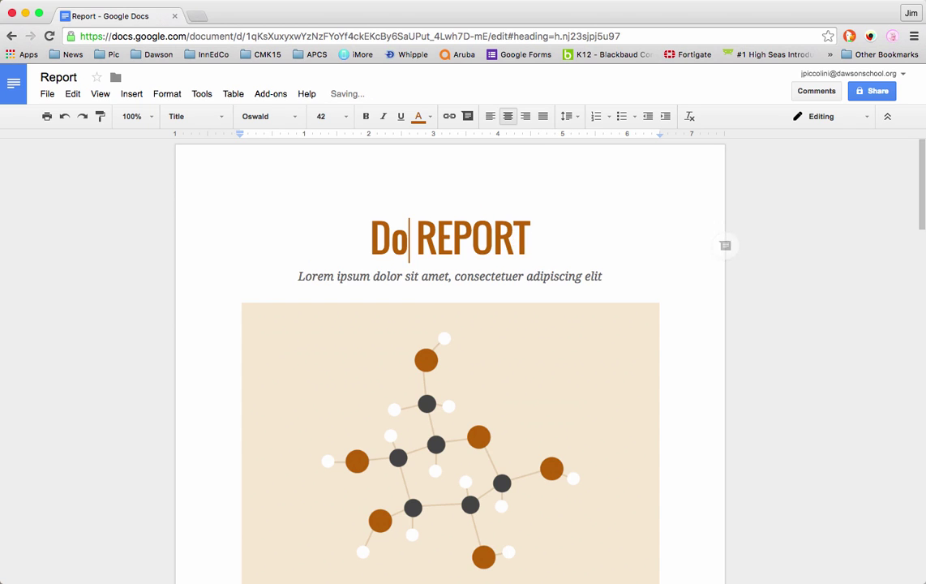
key(BackSpace)
key(BackSpace)
key(BackSpace)
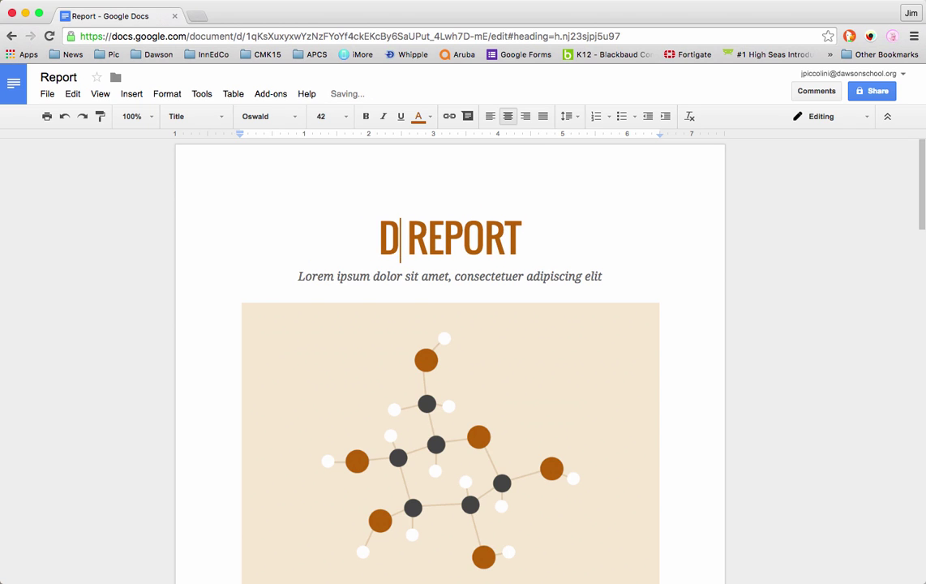
text(OGS)
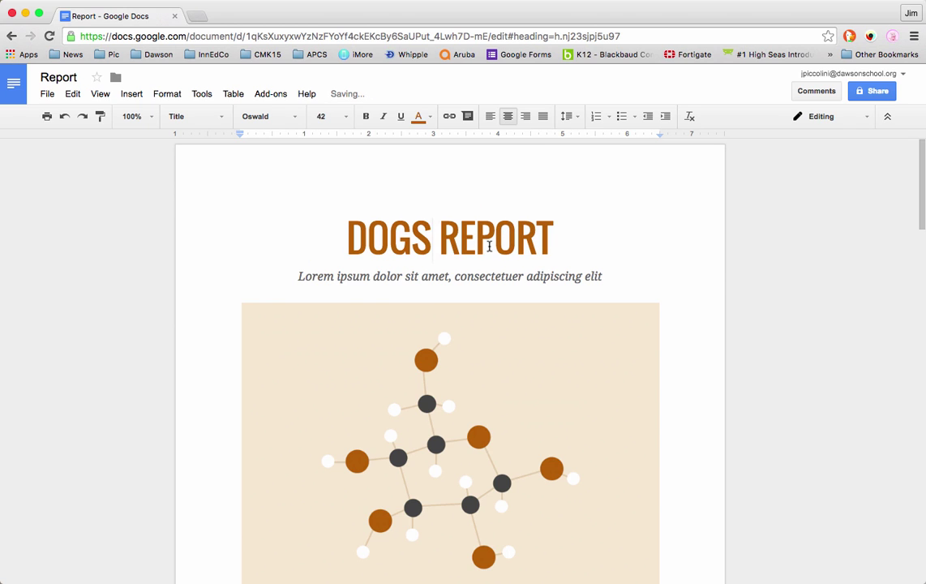
Step: Replace the placeholder subtitle under the title with "How we love those dogs!"
click(298, 276)
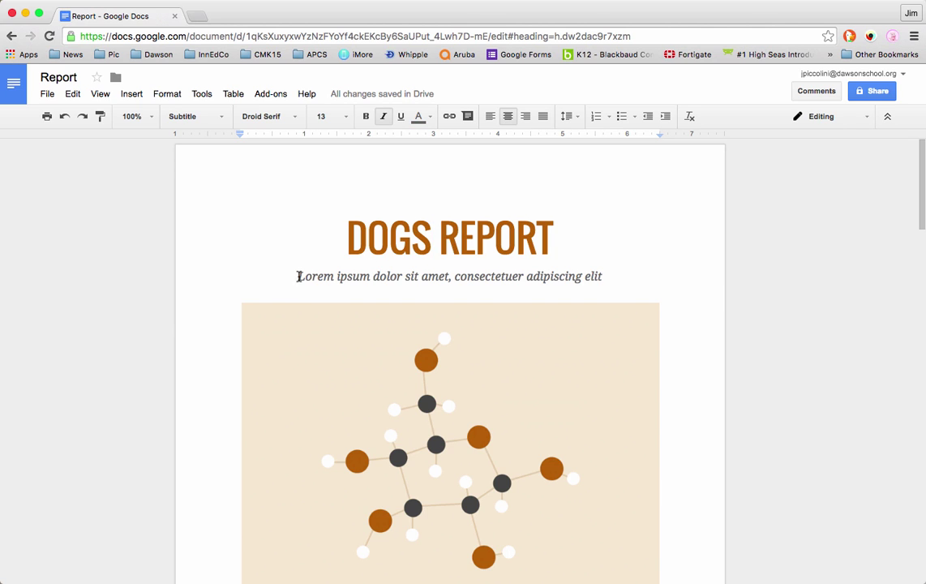
drag(297, 277, 606, 281)
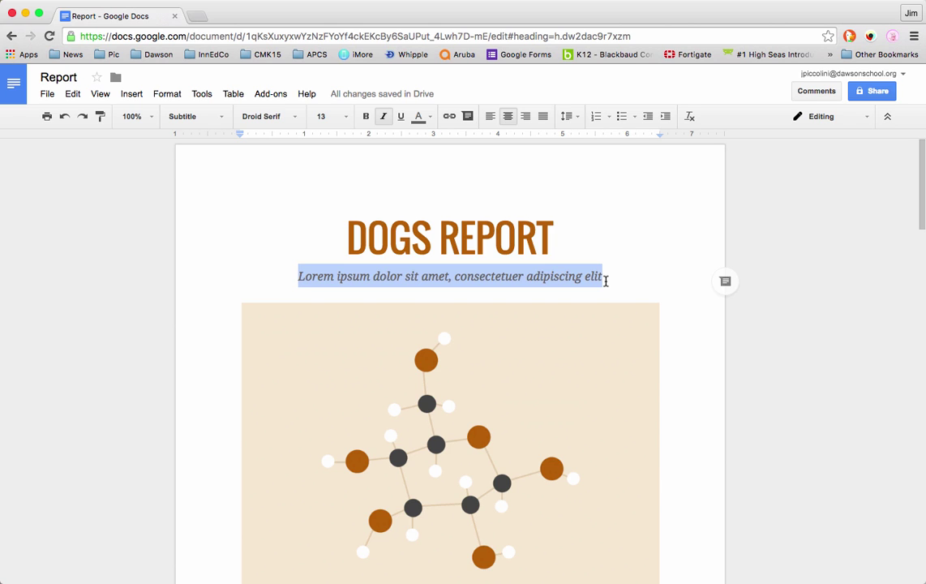
text(How we lo)
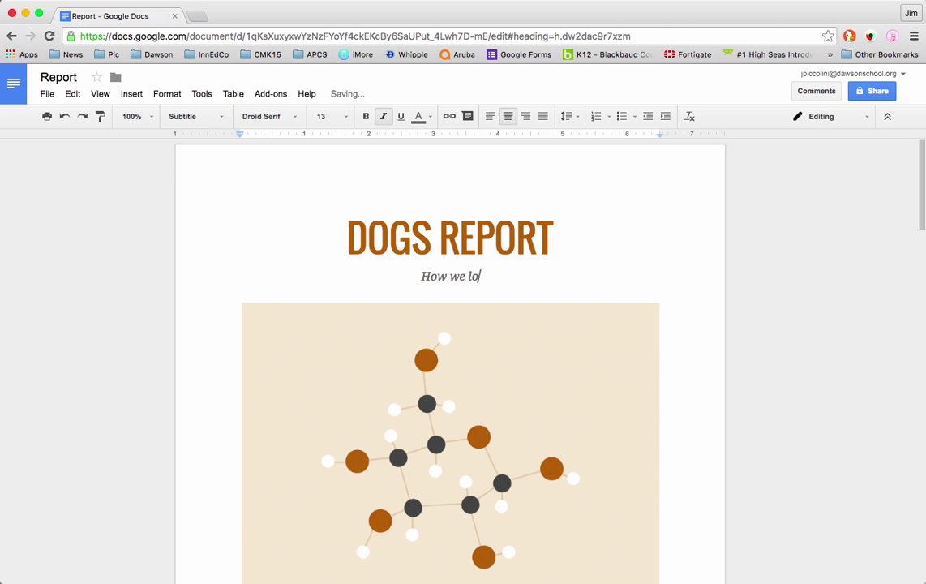
text(ve those )
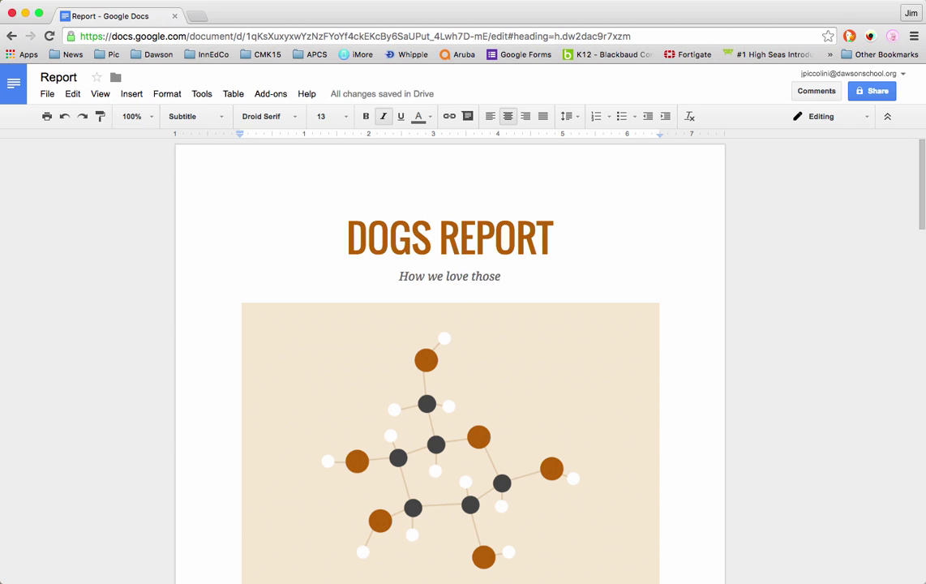
text(dogs!)
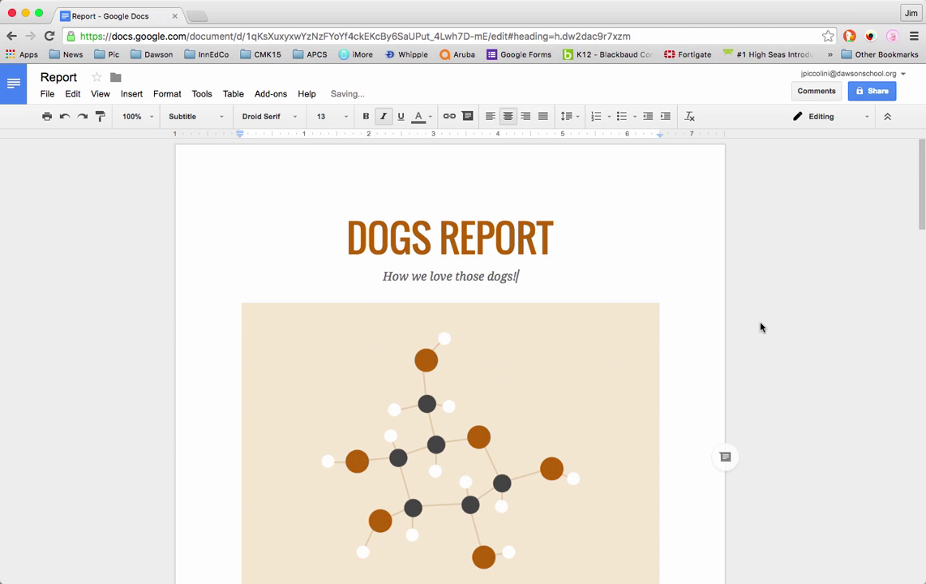
Step: Examine the rest of the report template, from the cover page's author details through its section headings, lists and data table
scroll(760, 324, down, 4)
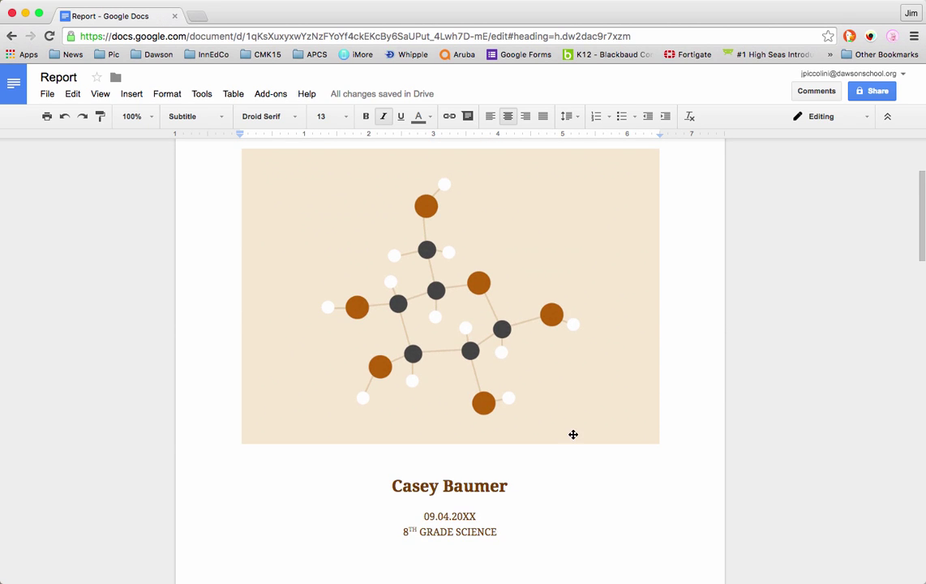
scroll(572, 434, down, 2)
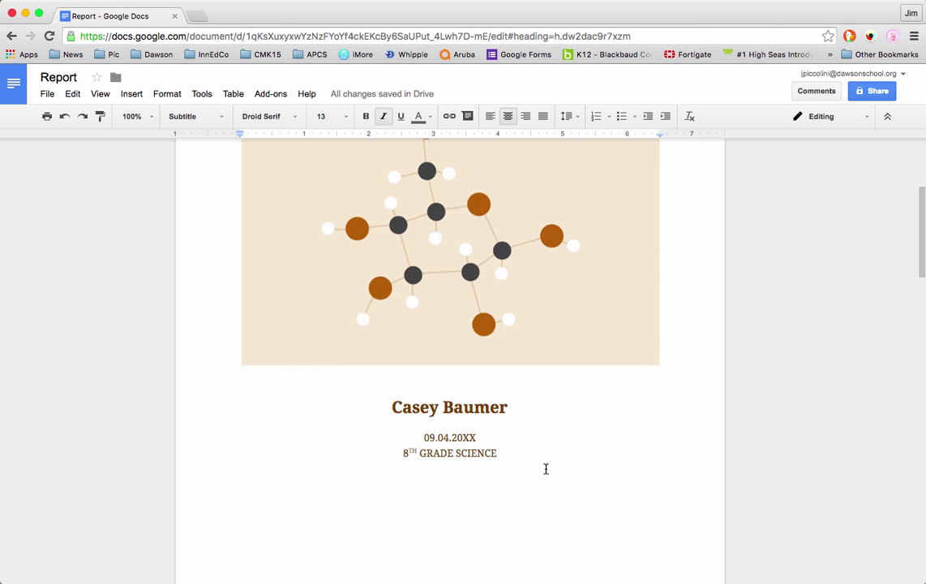
scroll(545, 468, down, 15)
scroll(545, 468, down, 5)
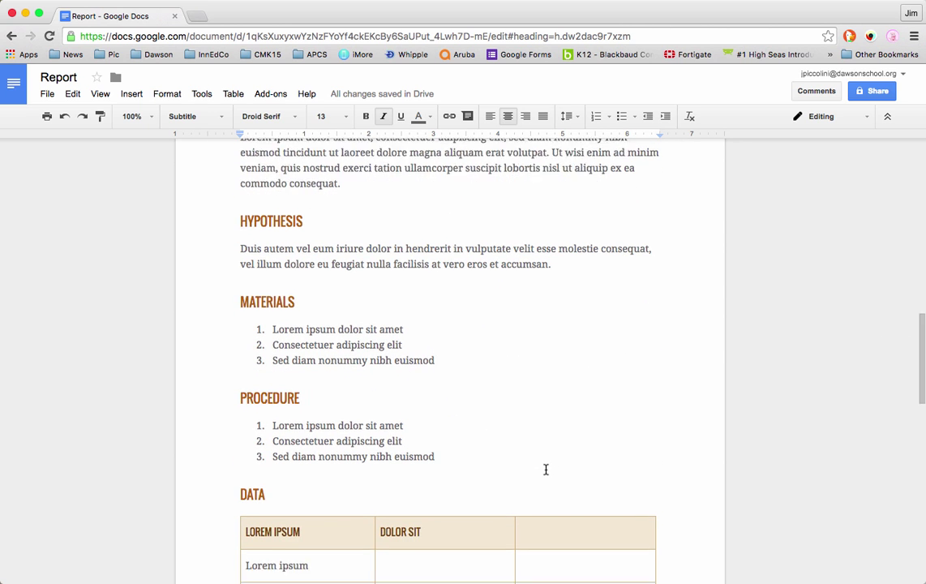
scroll(546, 469, up, 6)
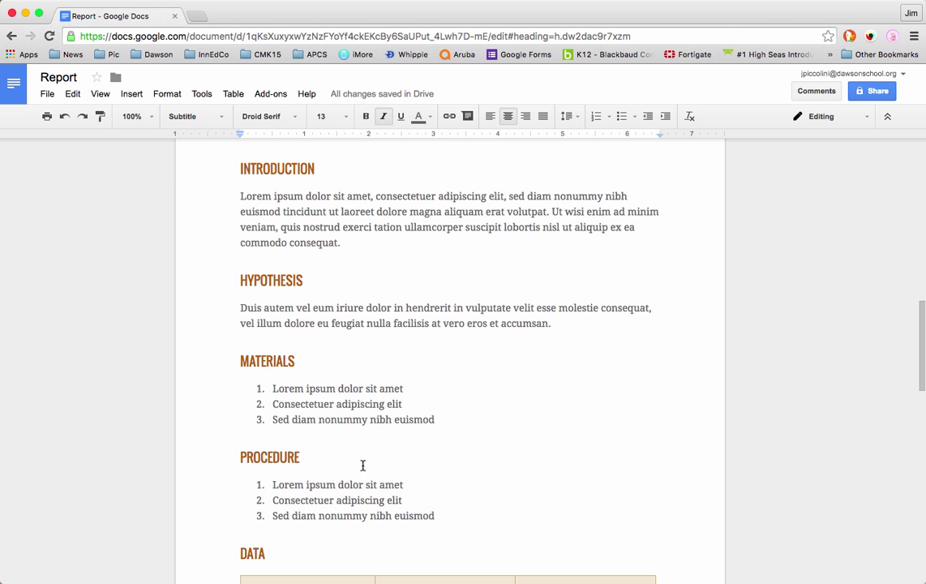
scroll(411, 468, down, 4)
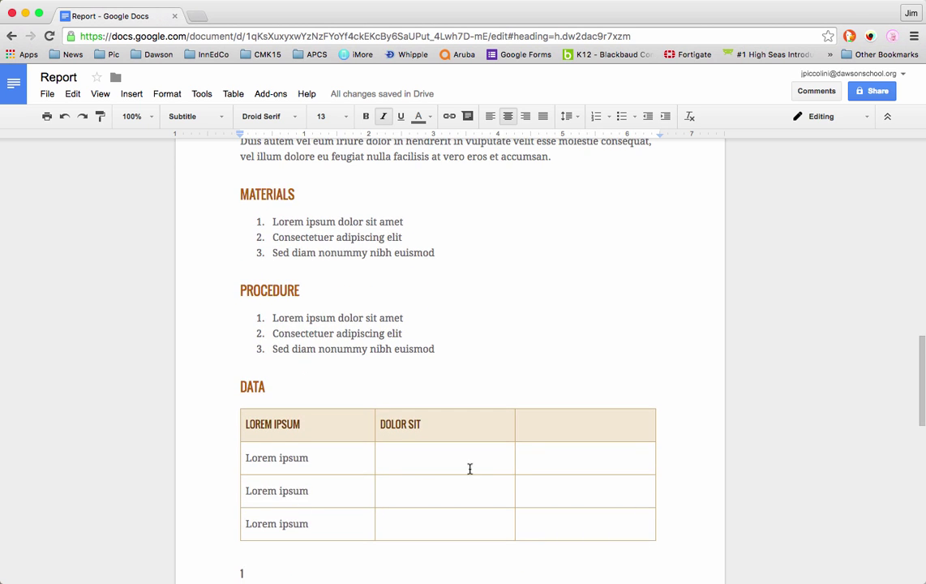
scroll(512, 471, down, 7)
scroll(512, 471, down, 5)
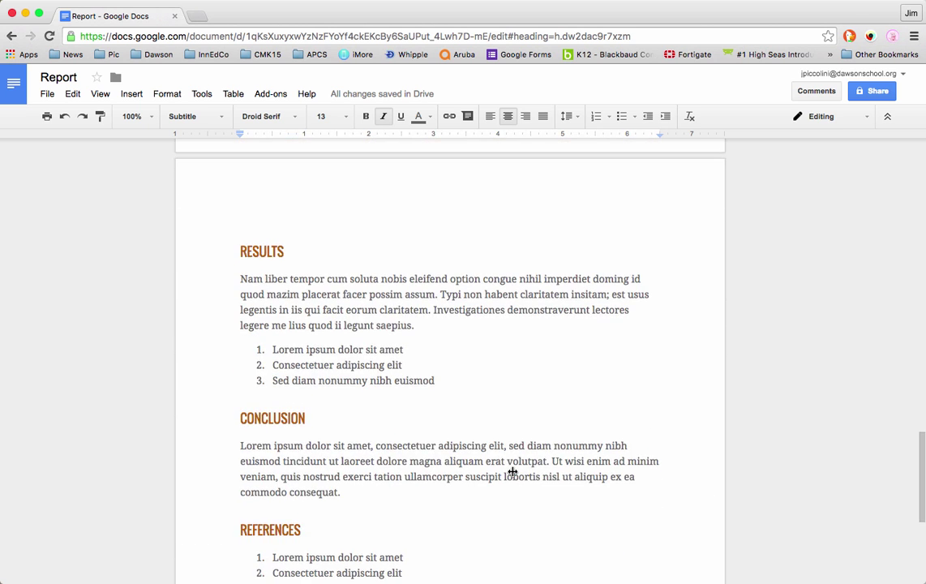
scroll(513, 471, up, 12)
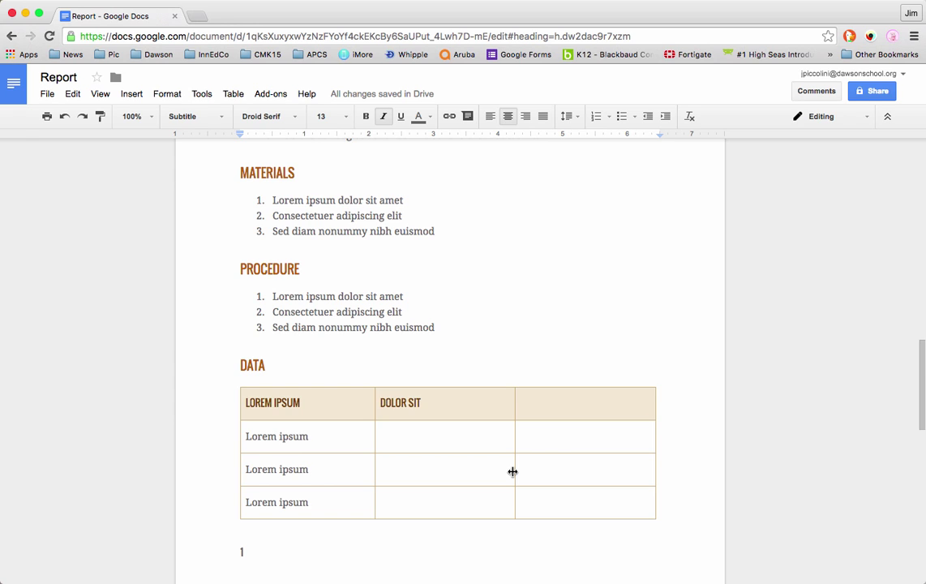
Step: Rename the report document as "Dogs Report"
click(57, 77)
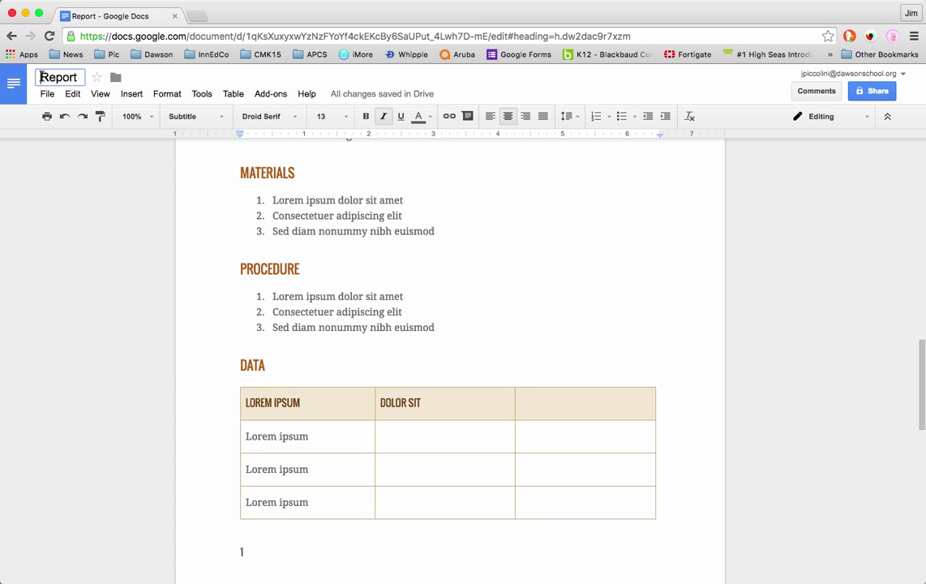
text(Dogs)
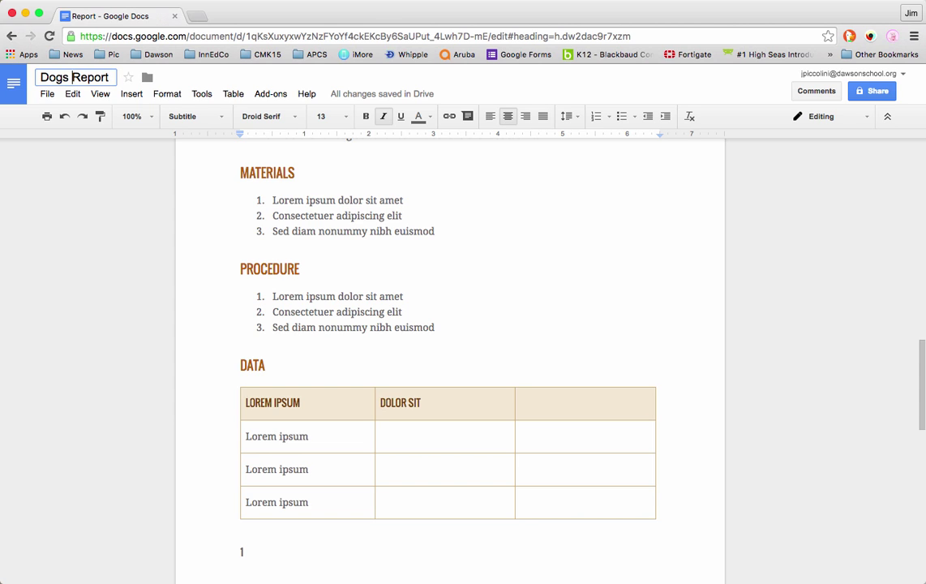
key(Return)
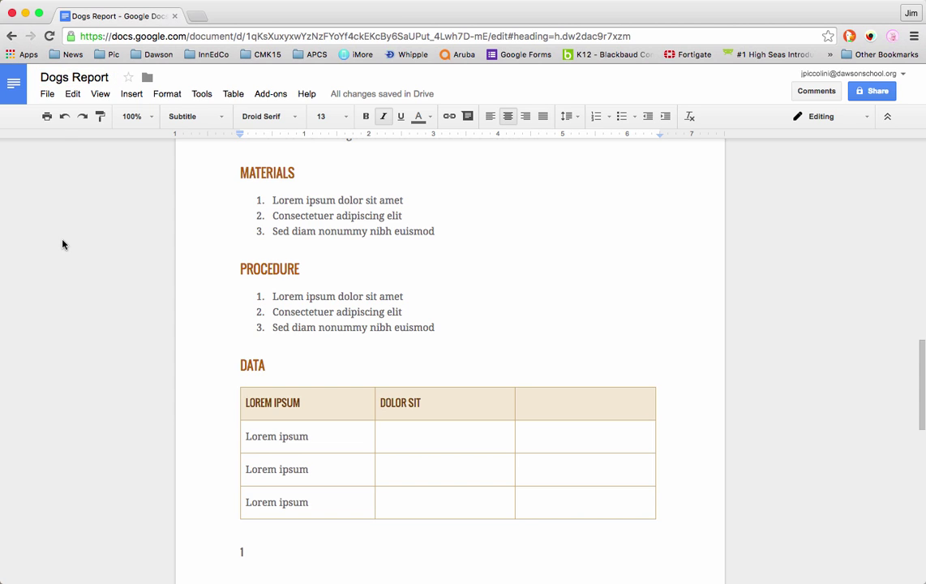
Step: Create a new blank document from the Docs home page and enter three lines of nonsense filler text, with an empty line before the last
click(9, 88)
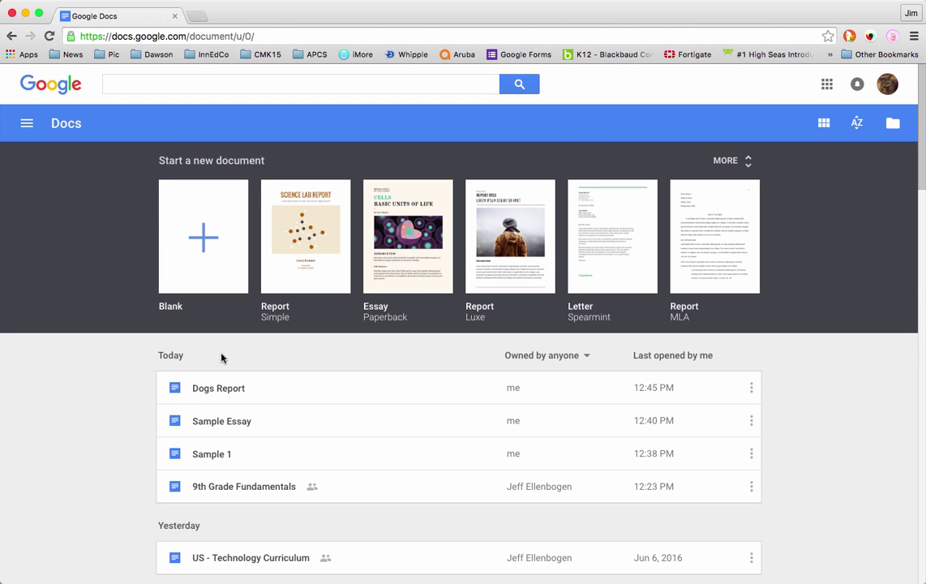
click(203, 234)
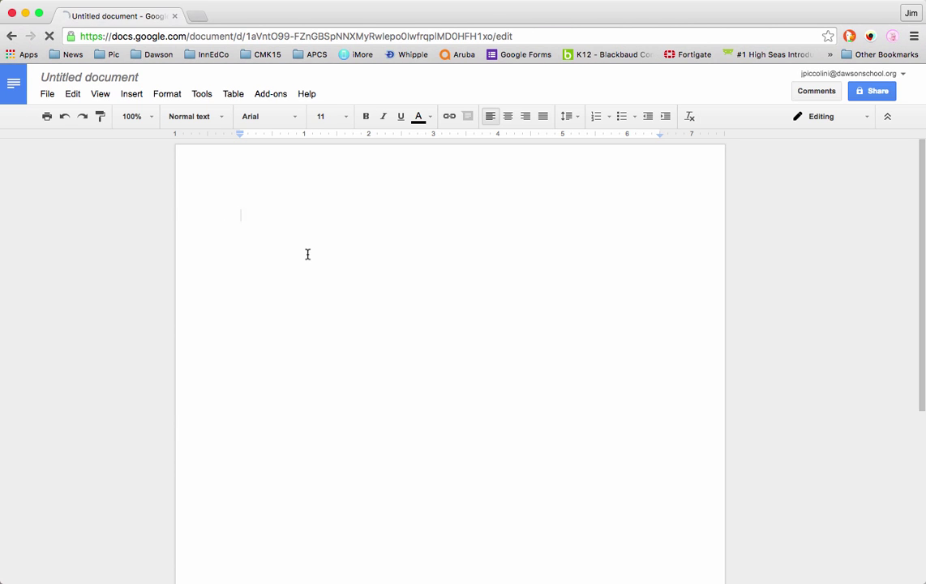
text(Ui hui huid hui dhui oerh)
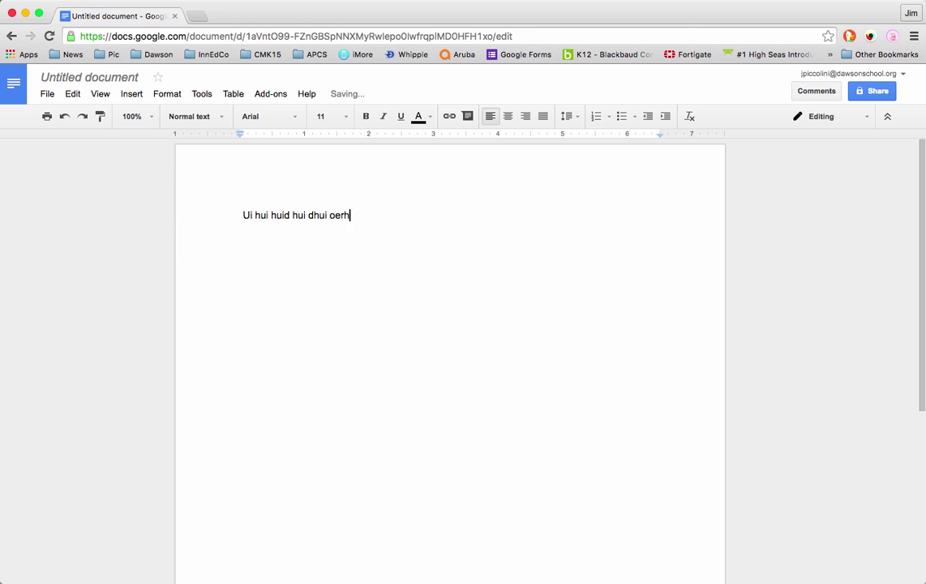
text(uios huioer huivo huido huio huio)
key(Return)
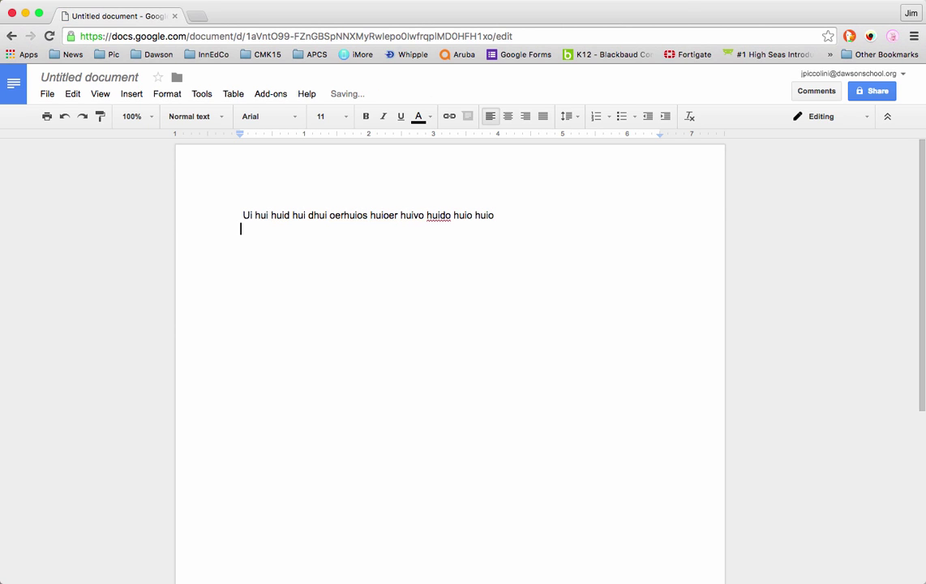
text(Si p hiop)
key(Return)
key(Return)
text(H ipo hiup hui )
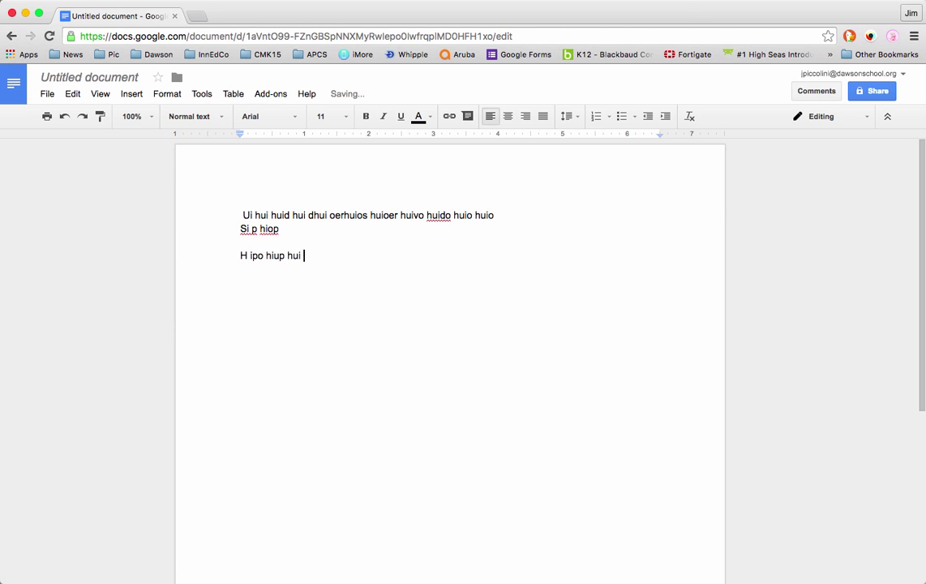
text(h)
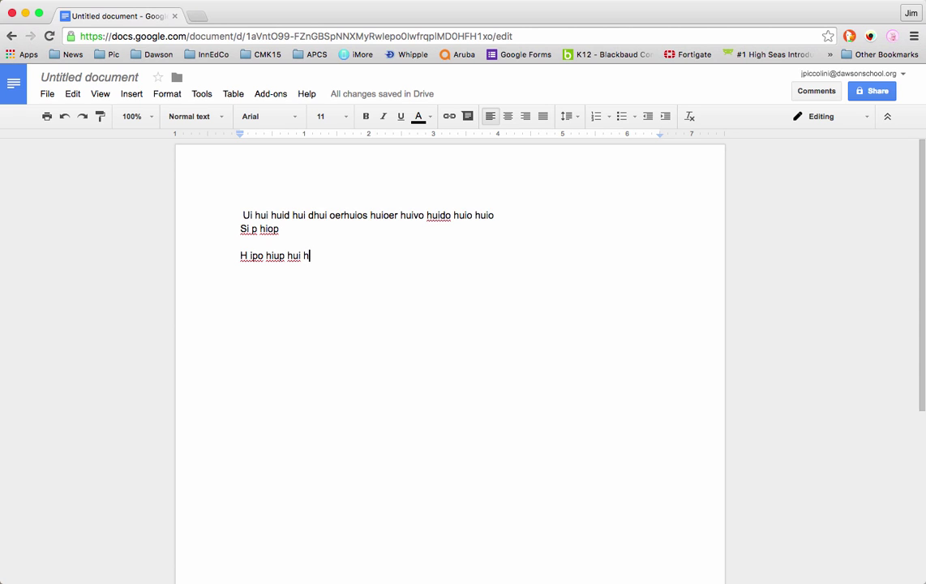
Step: Name the untitled document "Sample 3"
click(87, 78)
text(S)
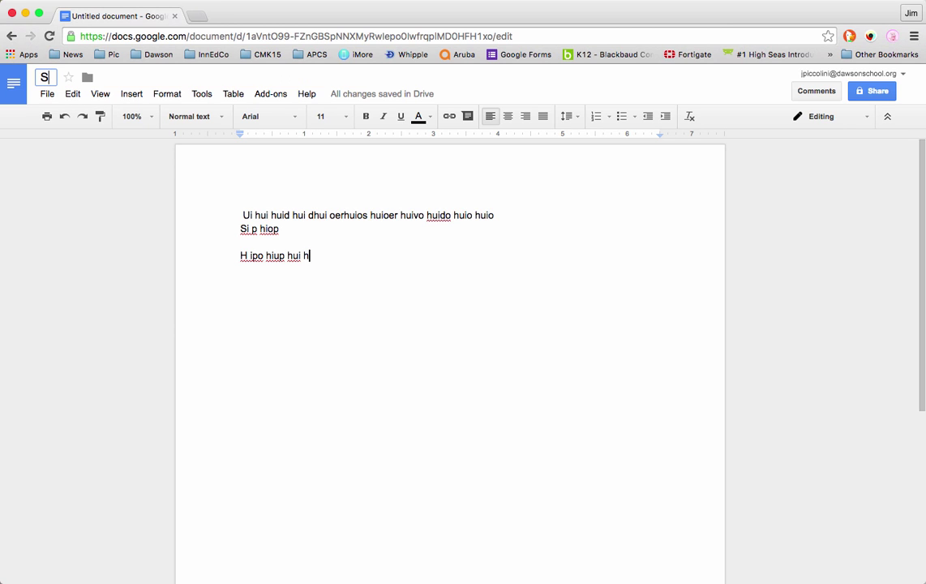
text(ample 3)
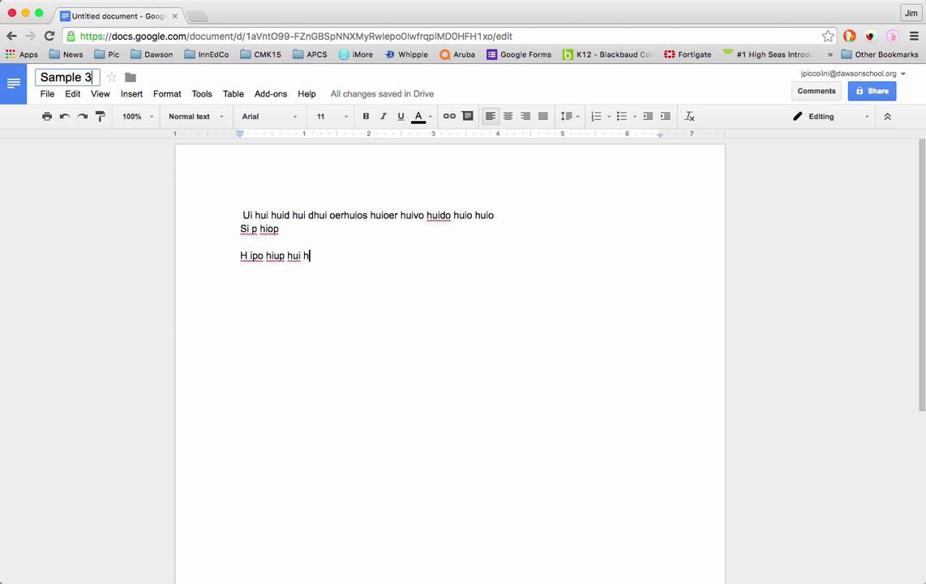
key(Return)
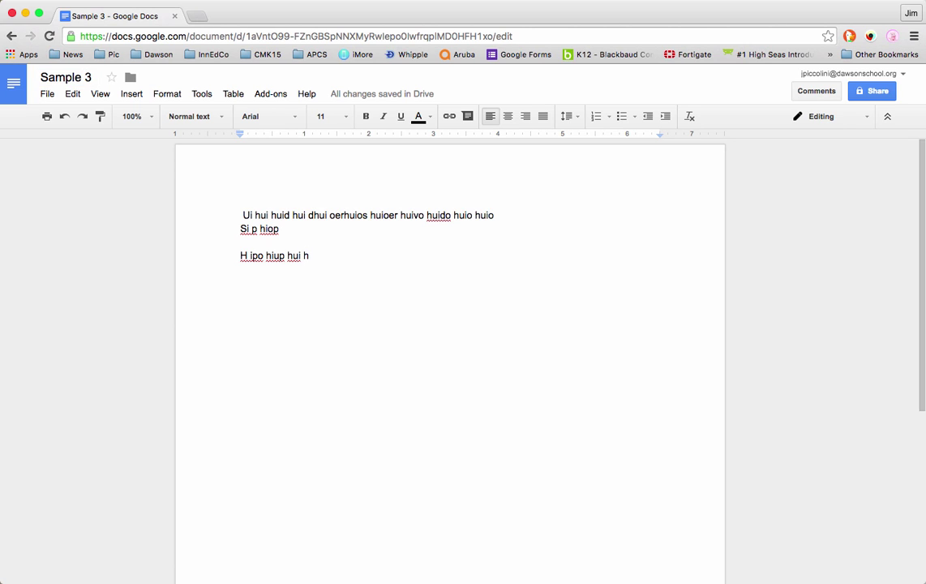
Step: Return to the list of recent documents and reopen Sample 3 from it
click(14, 86)
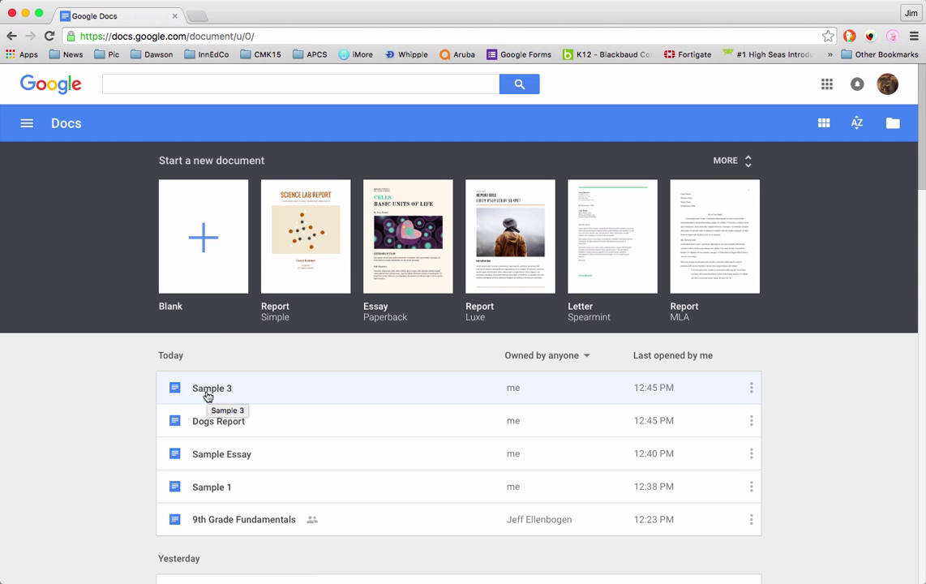
click(207, 395)
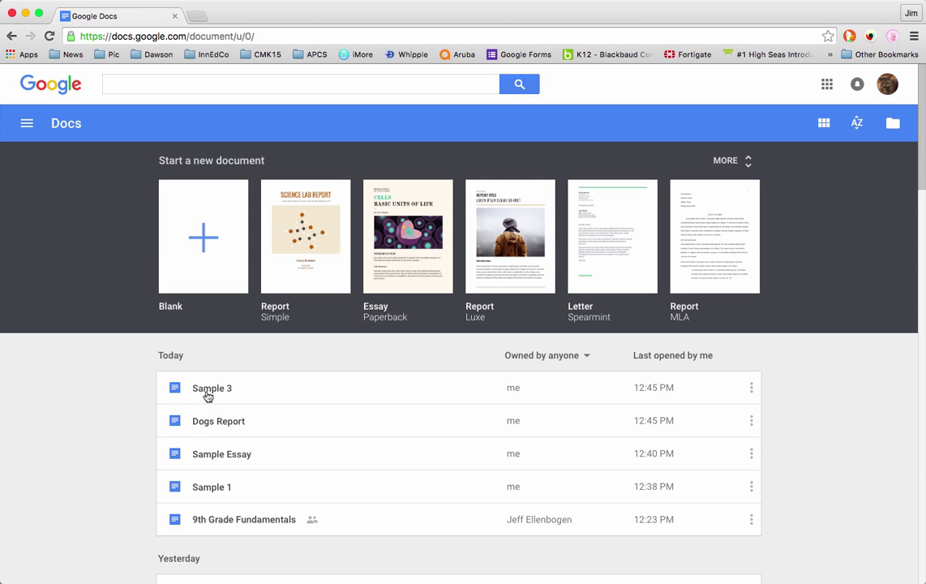